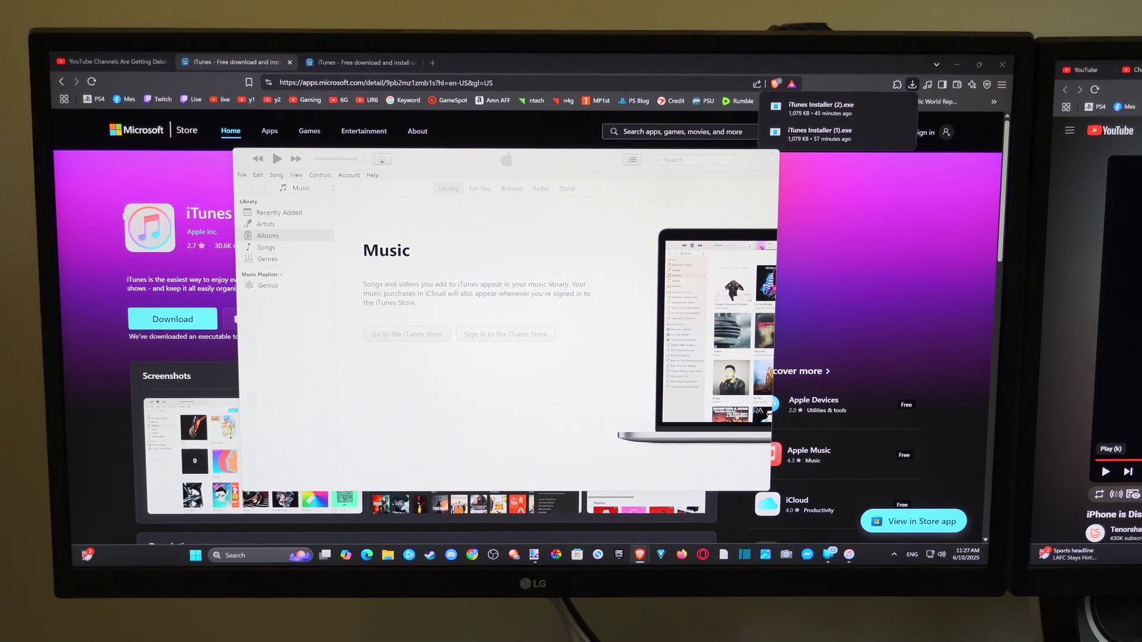
- Bring the browser's Microsoft Store iTunes page in front of the iTunes window
{"action": "left_click", "coordinate": [101, 186]}
- Google 'itunes' and open Apple's Download iTunes for Windows page
{"action": "left_click", "coordinate": [361, 82]}
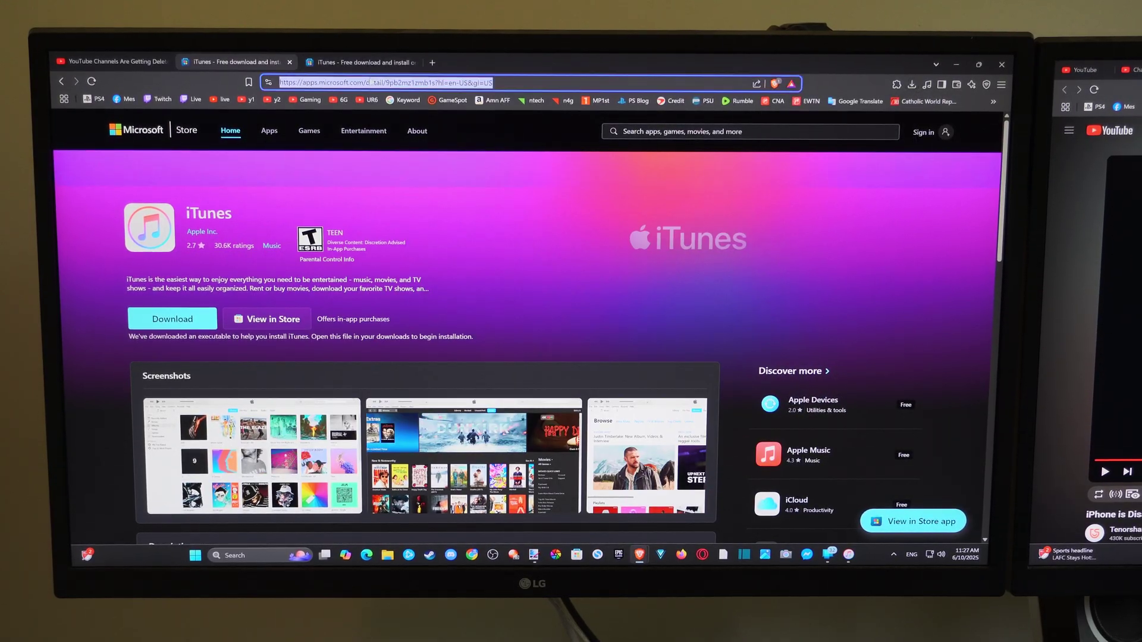
{"action": "type", "text": "go"}
{"action": "key", "text": "Return"}
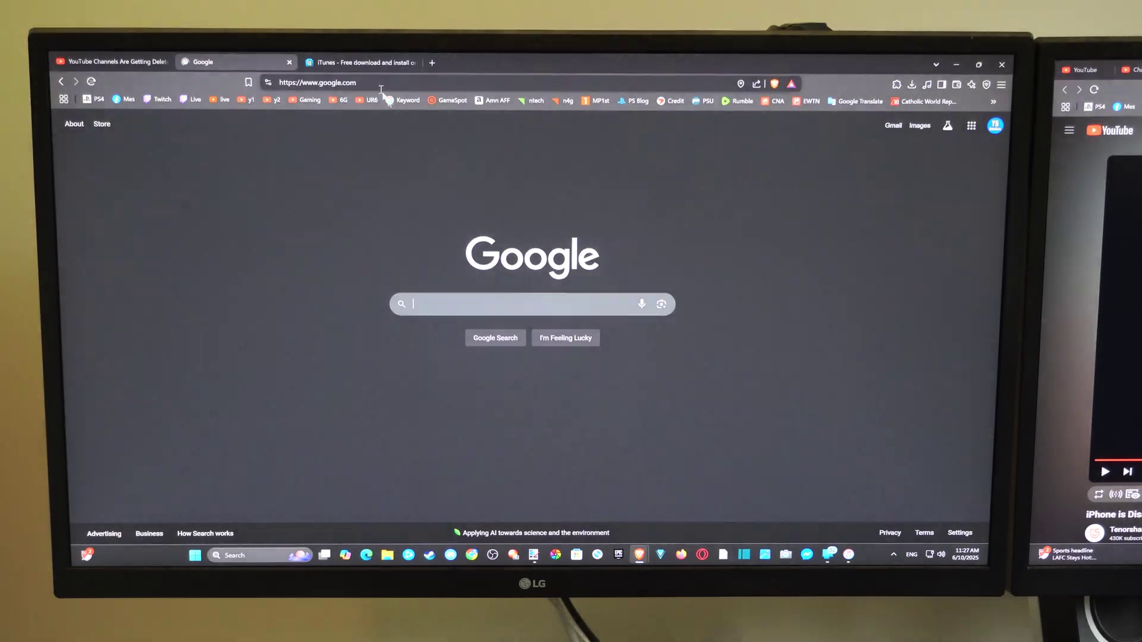
{"action": "type", "text": "itunes"}
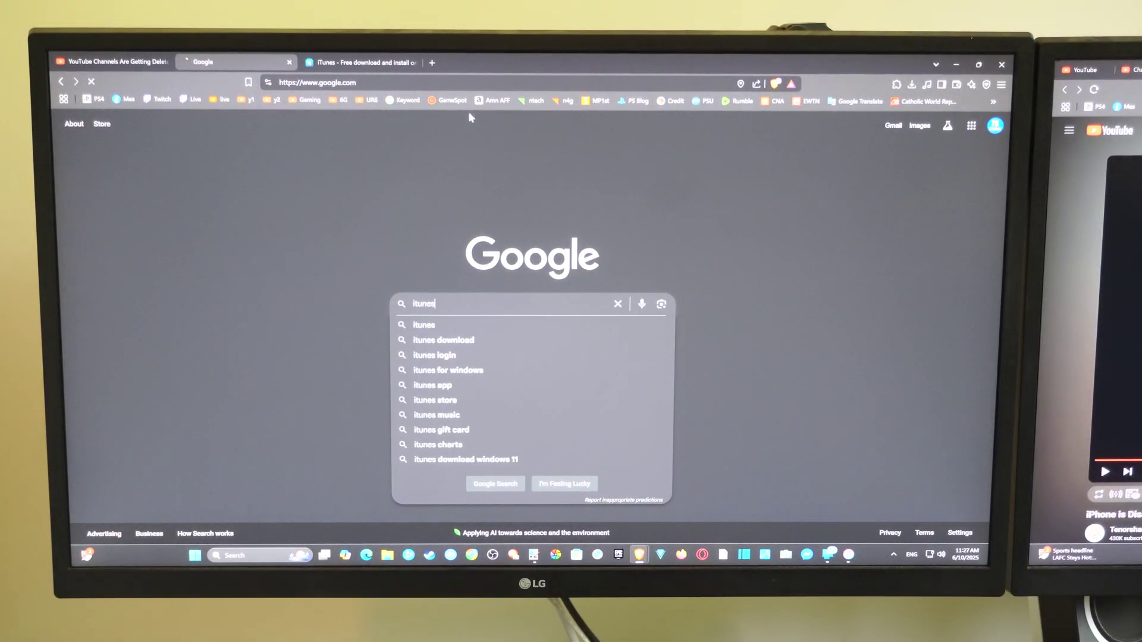
{"action": "key", "text": "Return"}
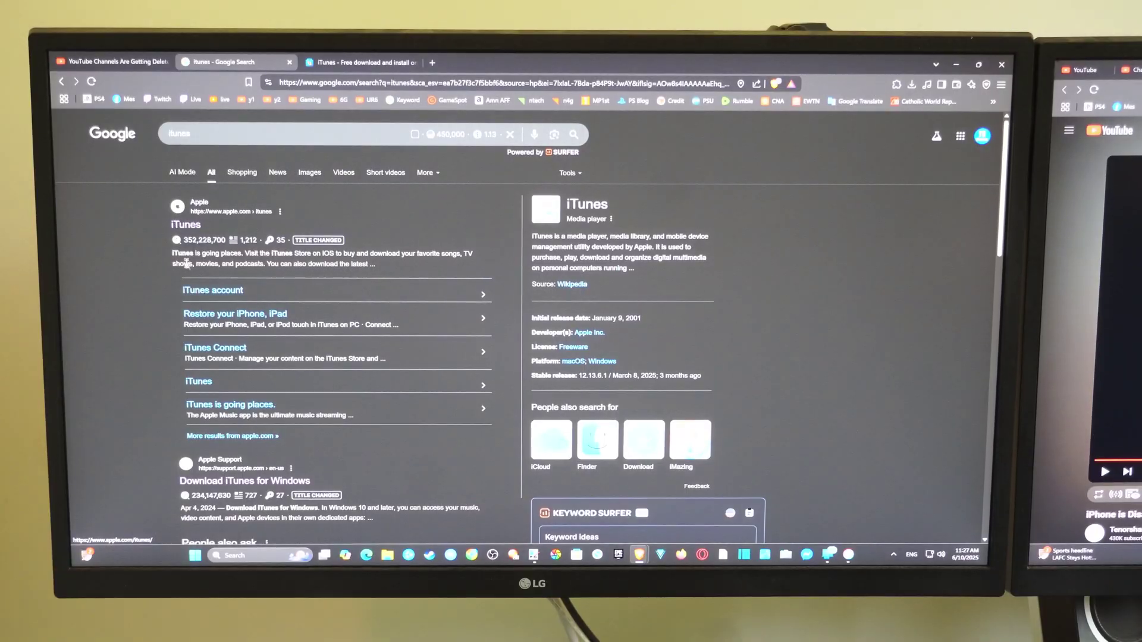
{"action": "scroll", "coordinate": [201, 385], "scroll_direction": "down", "scroll_amount": 2}
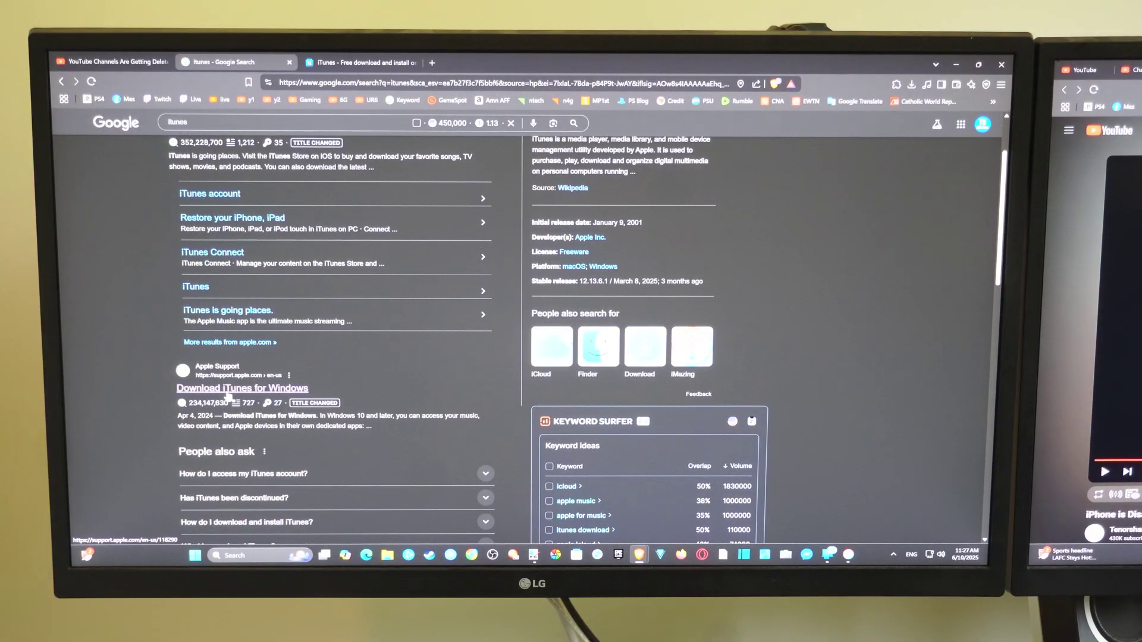
{"action": "left_click", "coordinate": [228, 392]}
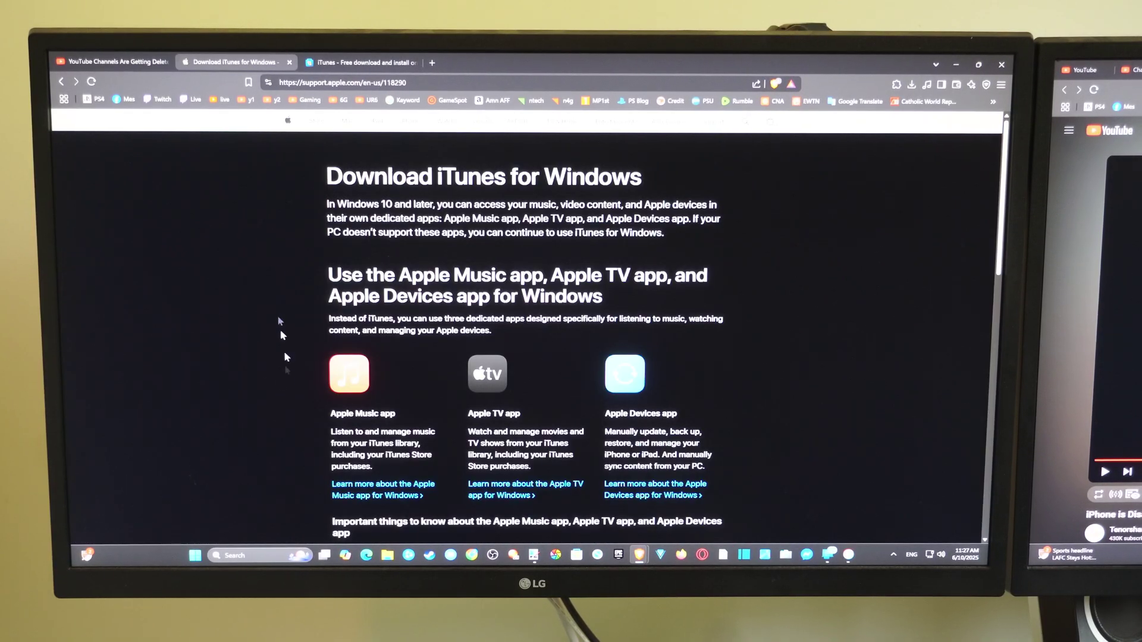
{"action": "scroll", "coordinate": [273, 242], "scroll_direction": "down", "scroll_amount": 3}
{"action": "scroll", "coordinate": [273, 242], "scroll_direction": "down", "scroll_amount": 2}
{"action": "scroll", "coordinate": [277, 248], "scroll_direction": "down", "scroll_amount": 2}
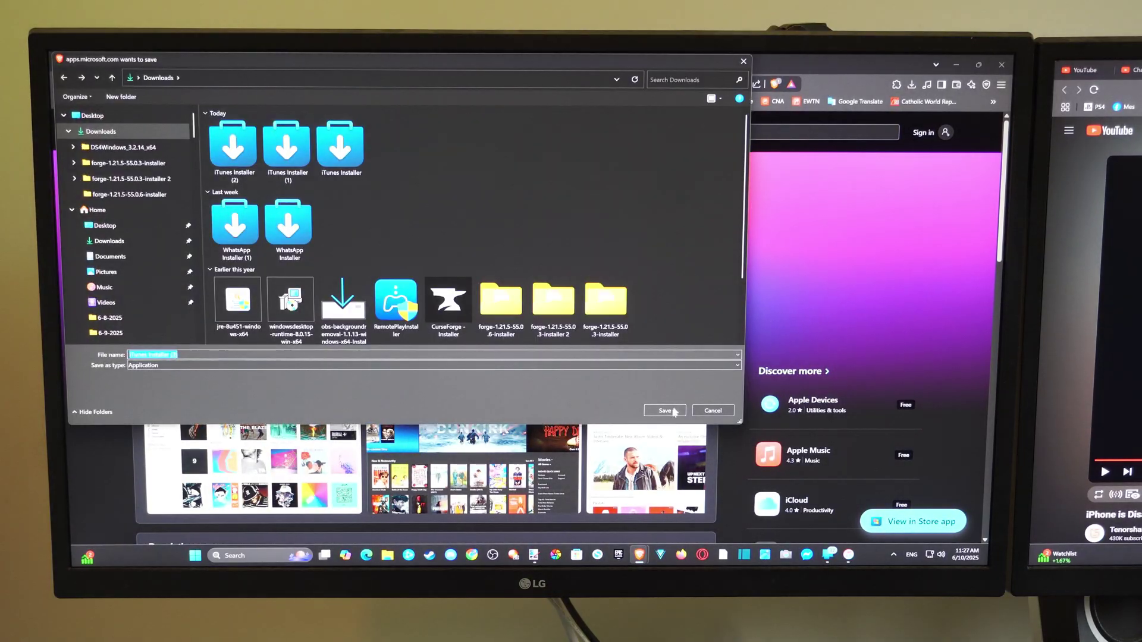
- Save the iTunes installer file, then restore the iTunes window from the taskbar
{"action": "left_click", "coordinate": [674, 411]}
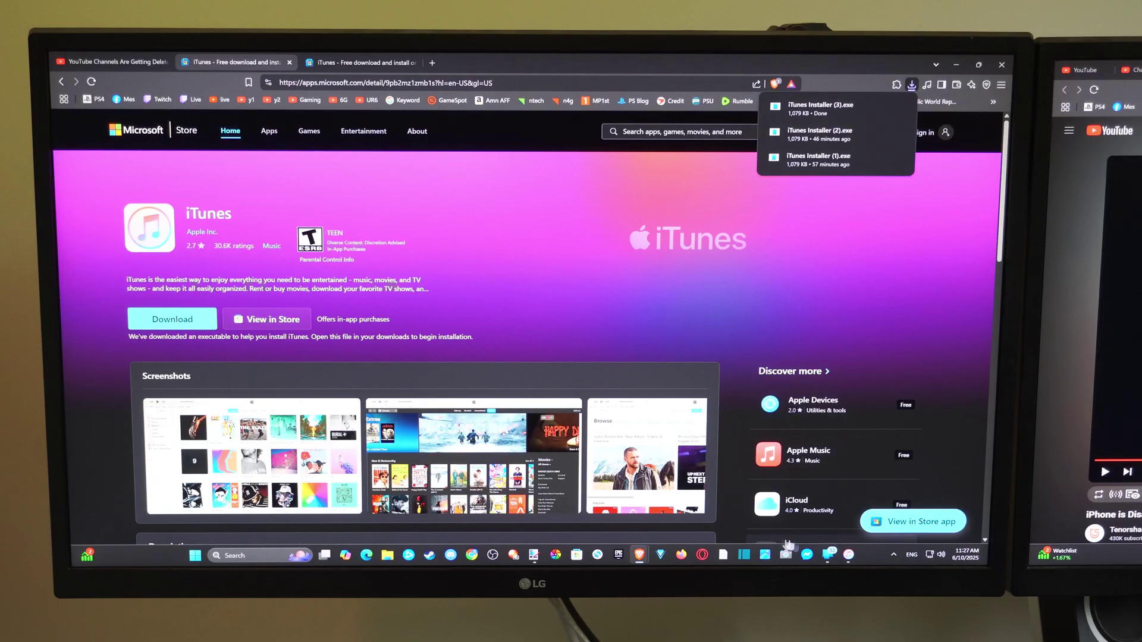
{"action": "left_click", "coordinate": [852, 557]}
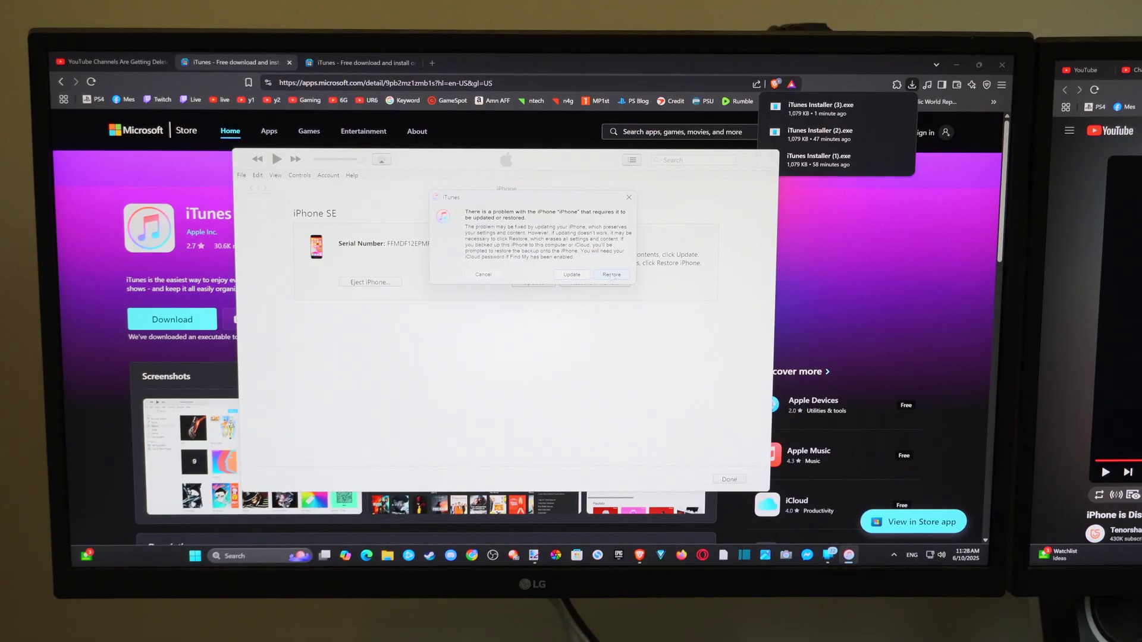
- Drag the iPhone SE update-or-restore prompt down to uncover the Recovery Mode panel
{"action": "left_click_drag", "start_coordinate": [564, 203], "coordinate": [523, 330]}
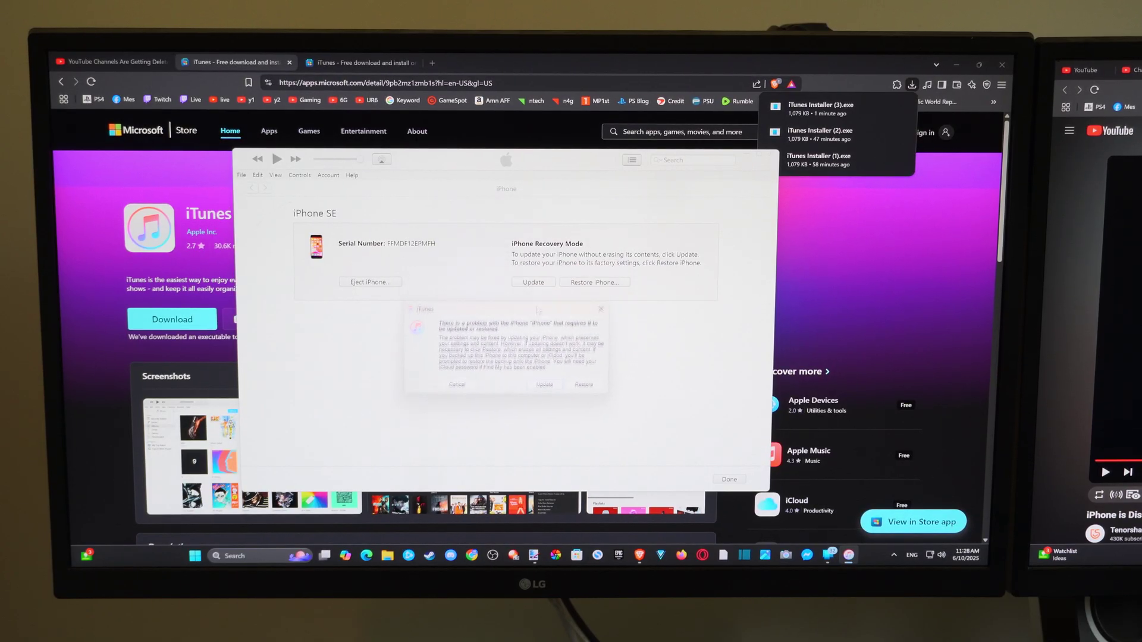